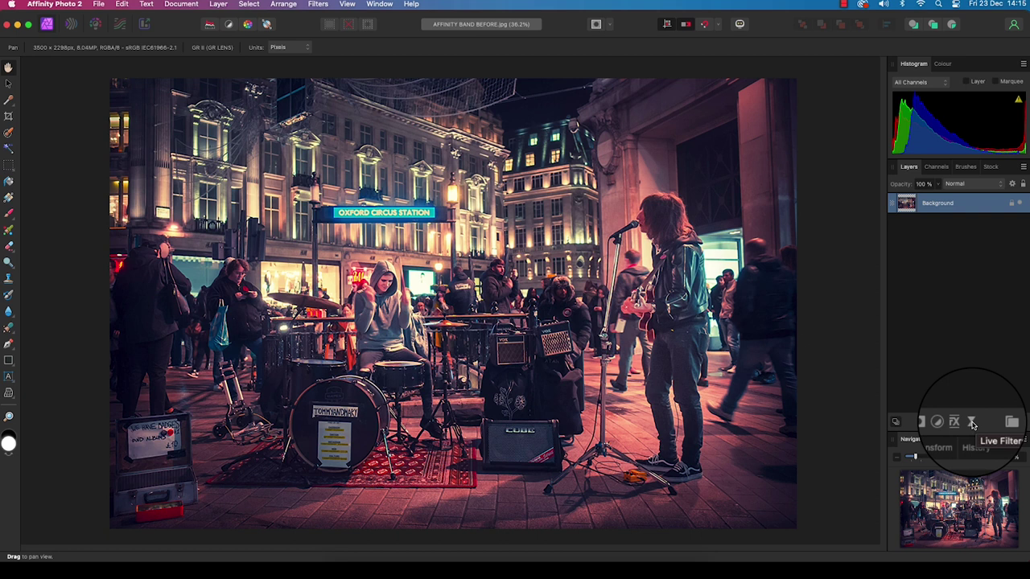
# Add a Live Lighting filter and make its light a Point light centred on the hooded drummer
pyautogui.click(972, 425)
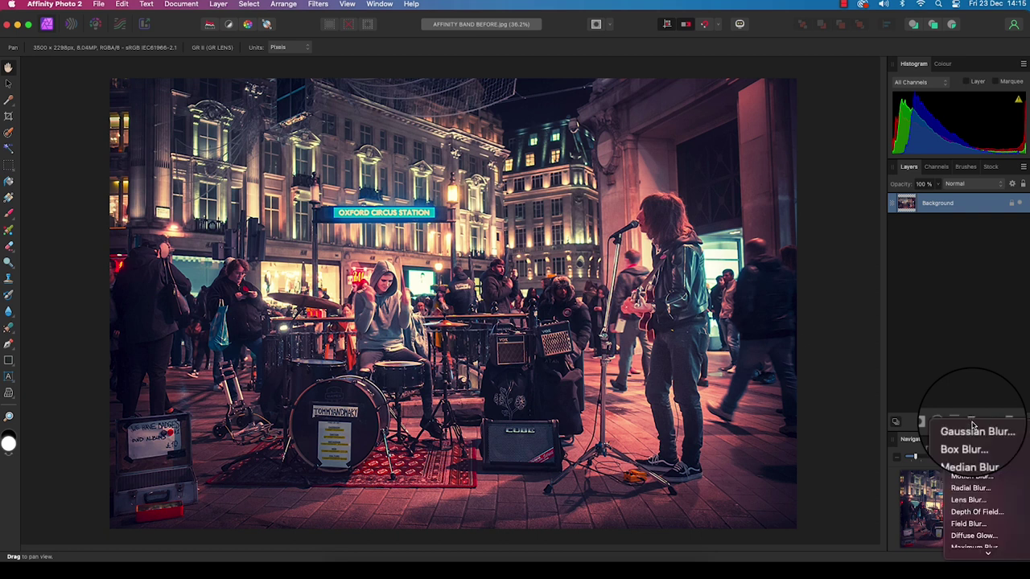
pyautogui.moveTo(963, 556)
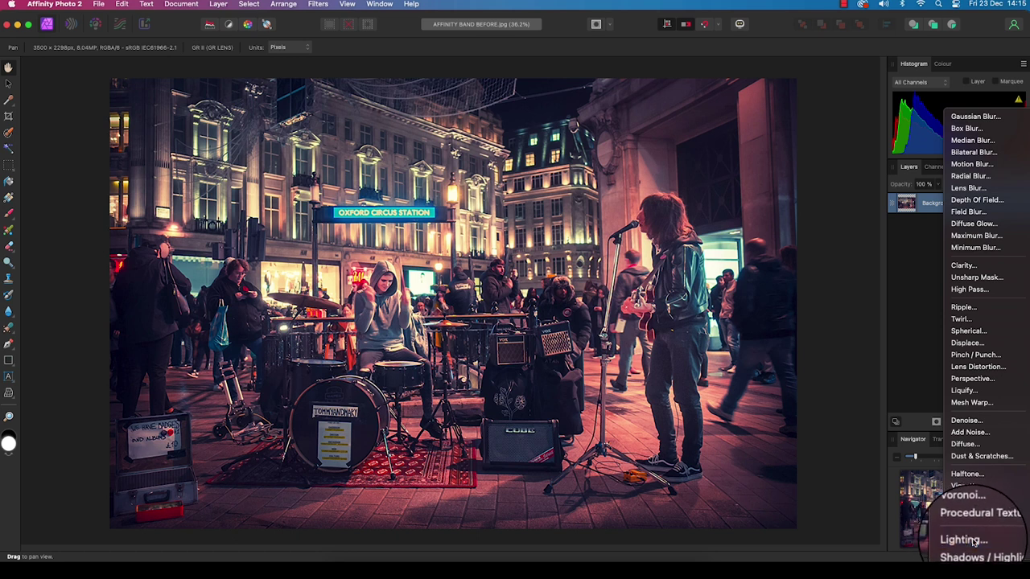
pyautogui.click(973, 541)
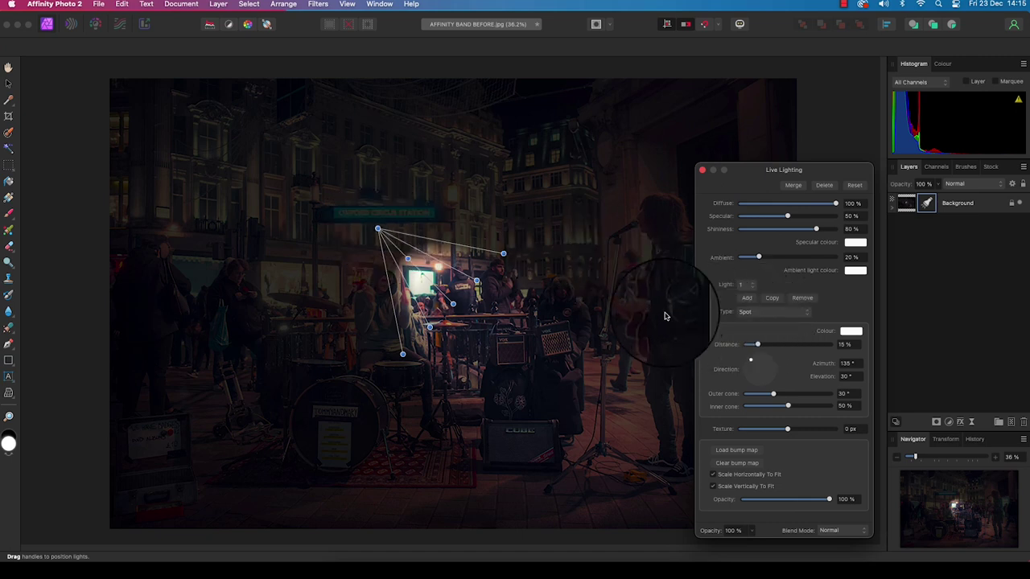
pyautogui.moveTo(398, 250); pyautogui.dragTo(378, 288)
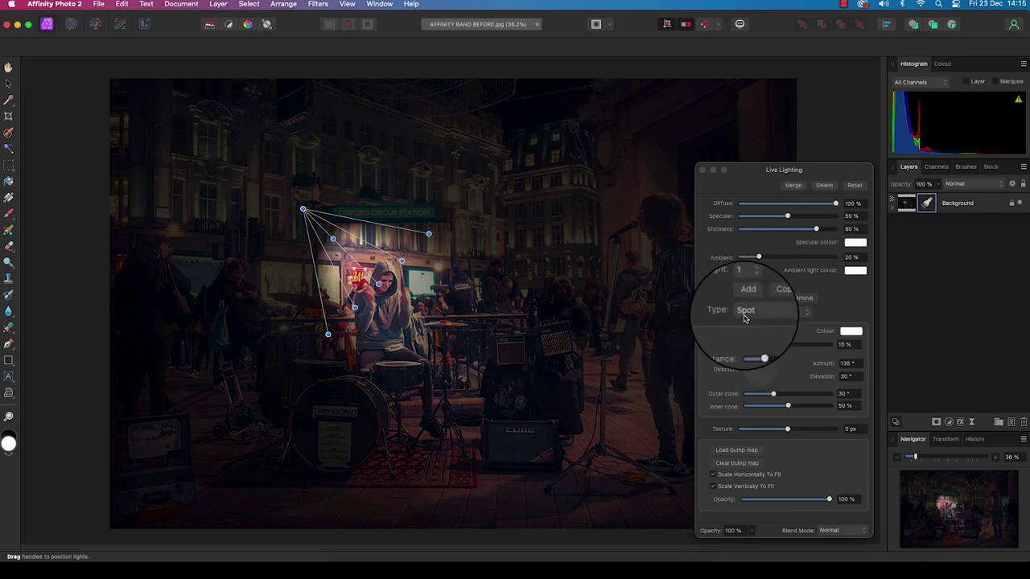
pyautogui.click(745, 312)
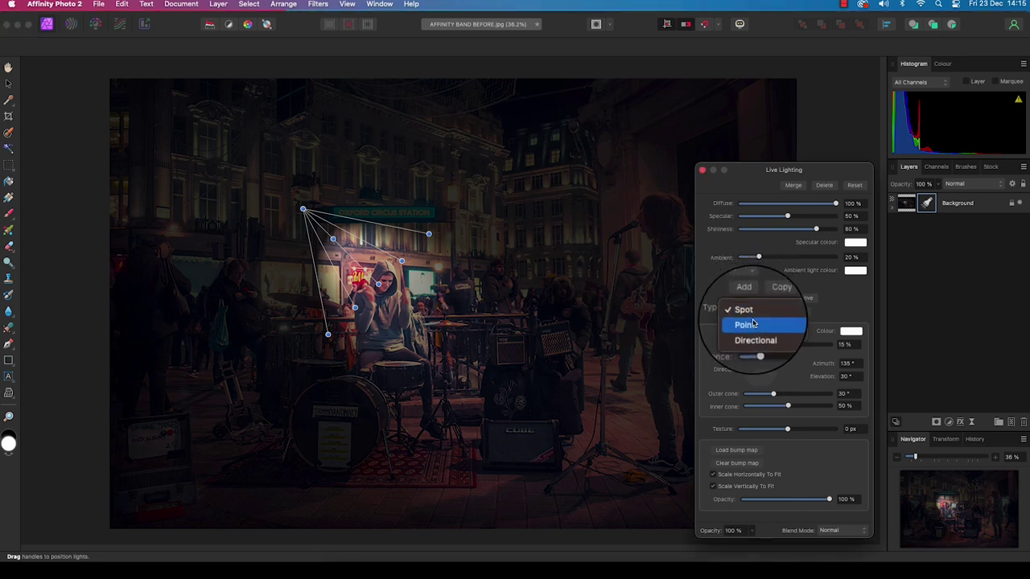
pyautogui.click(754, 323)
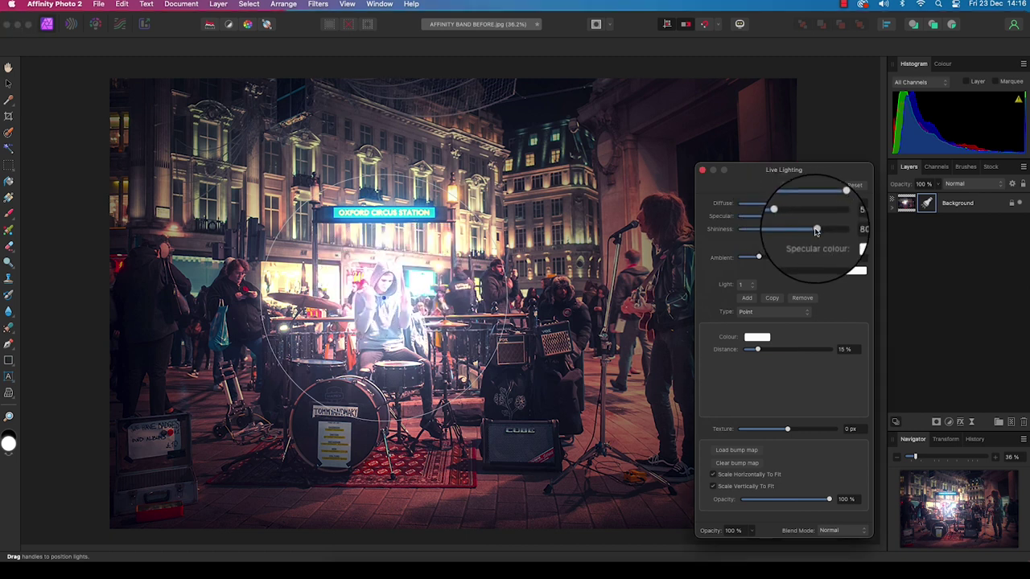
# Set the point light to shininess 49%, specular 29%, ambient 23% and distance 11%
pyautogui.moveTo(816, 232); pyautogui.dragTo(786, 232)
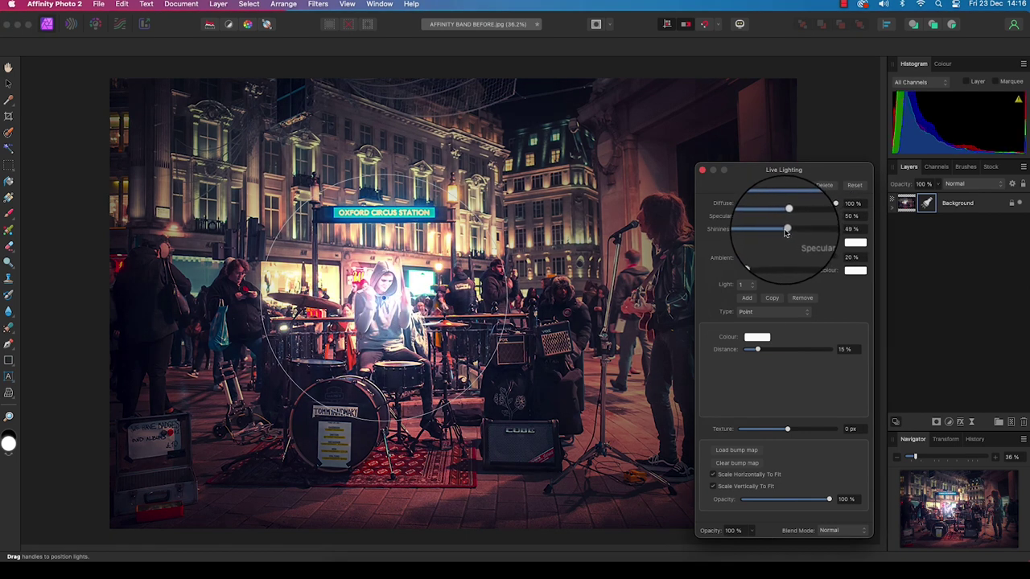
pyautogui.moveTo(786, 232); pyautogui.dragTo(767, 219)
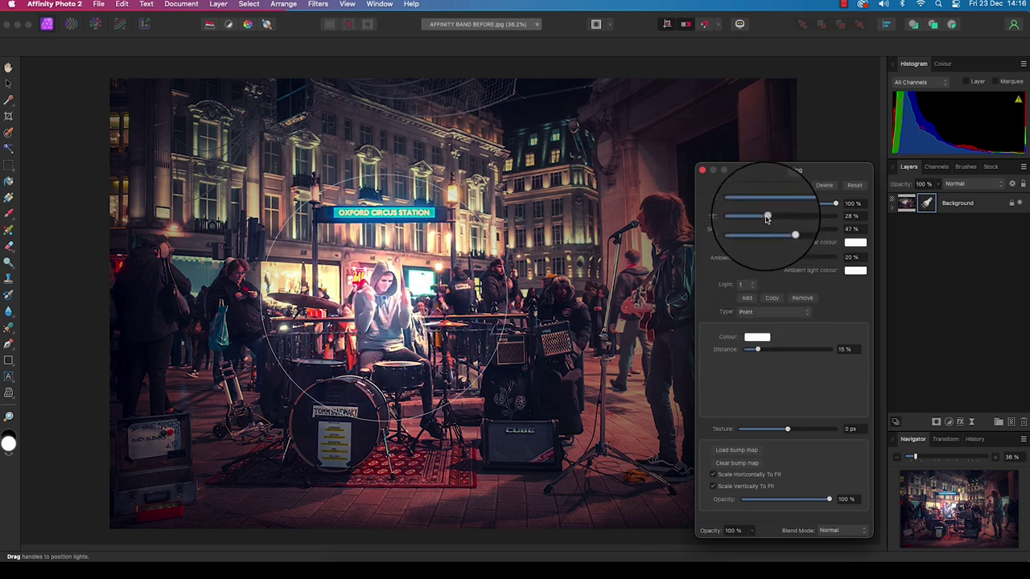
pyautogui.moveTo(765, 216); pyautogui.dragTo(765, 258)
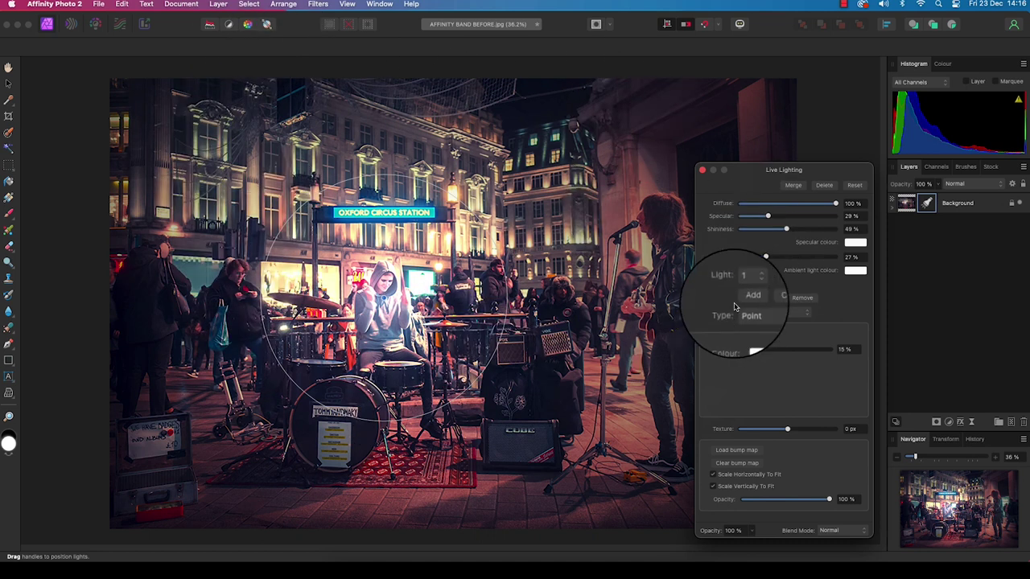
pyautogui.moveTo(765, 257); pyautogui.dragTo(761, 257)
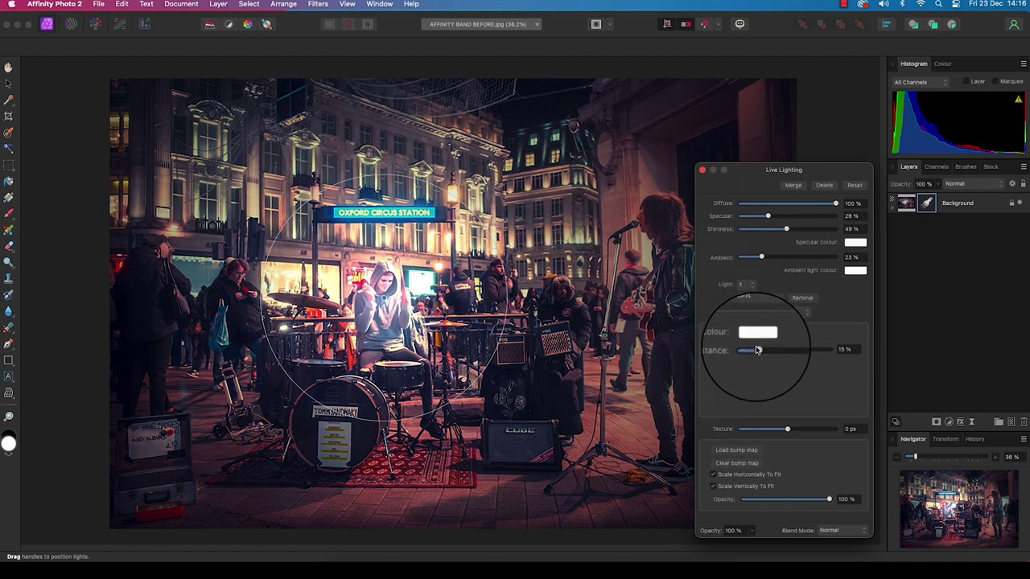
pyautogui.moveTo(760, 351)
pyautogui.mouseDown()
pyautogui.moveTo(748, 351)
pyautogui.moveTo(765, 354)
pyautogui.moveTo(753, 358)
pyautogui.mouseUp()
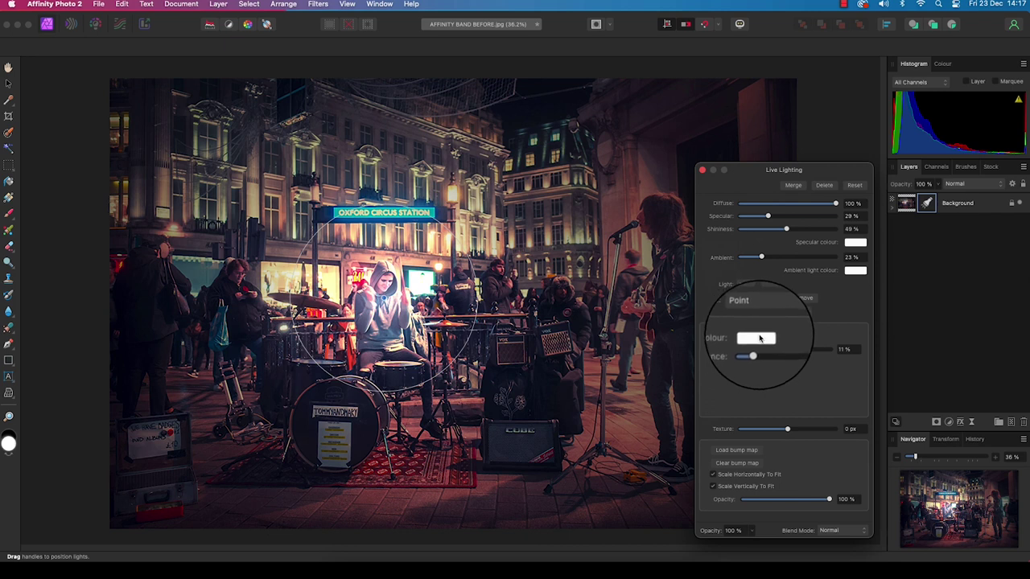
# Recolour the drummer's point light to a pale warm peach (FDD8C0) in the HSL Colour Wheel
pyautogui.click(760, 339)
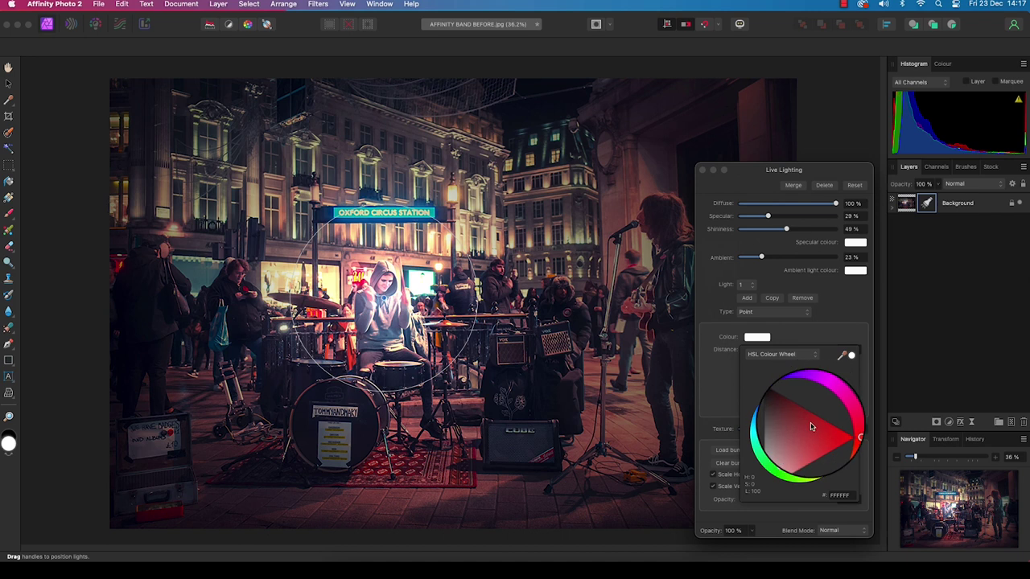
pyautogui.moveTo(812, 427)
pyautogui.mouseDown()
pyautogui.moveTo(845, 428)
pyautogui.moveTo(841, 453)
pyautogui.mouseUp()
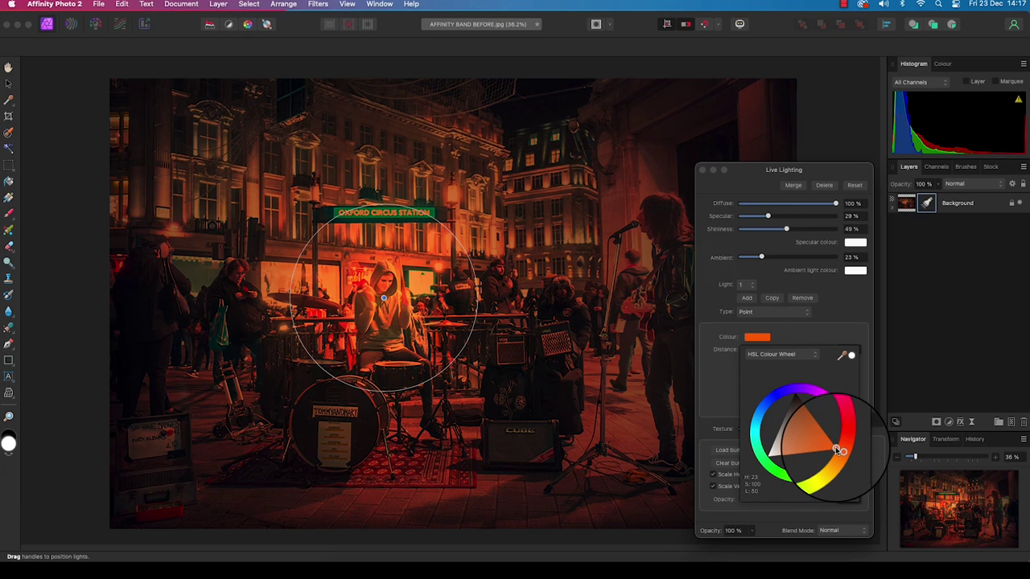
pyautogui.moveTo(836, 447); pyautogui.dragTo(781, 457)
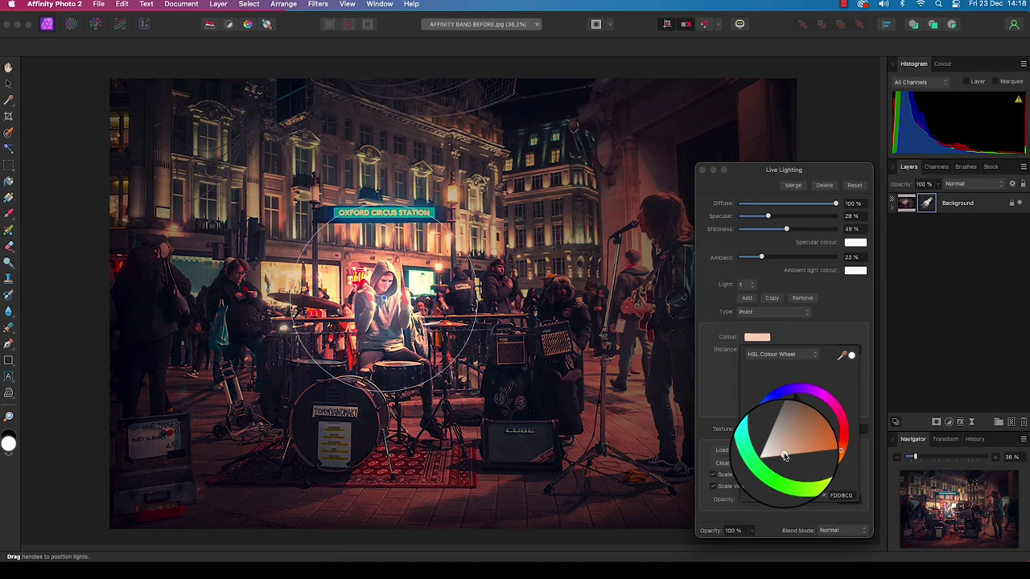
pyautogui.moveTo(747, 173); pyautogui.dragTo(737, 182)
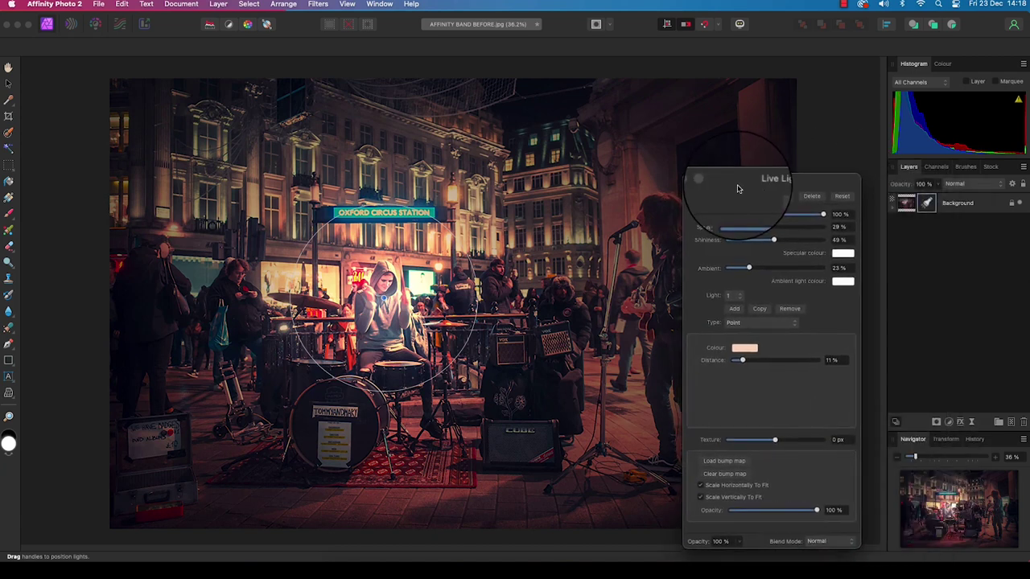
# Toggle the Lighting filter off and on to compare, then move the Live Lighting panel off the singer
pyautogui.click(891, 211)
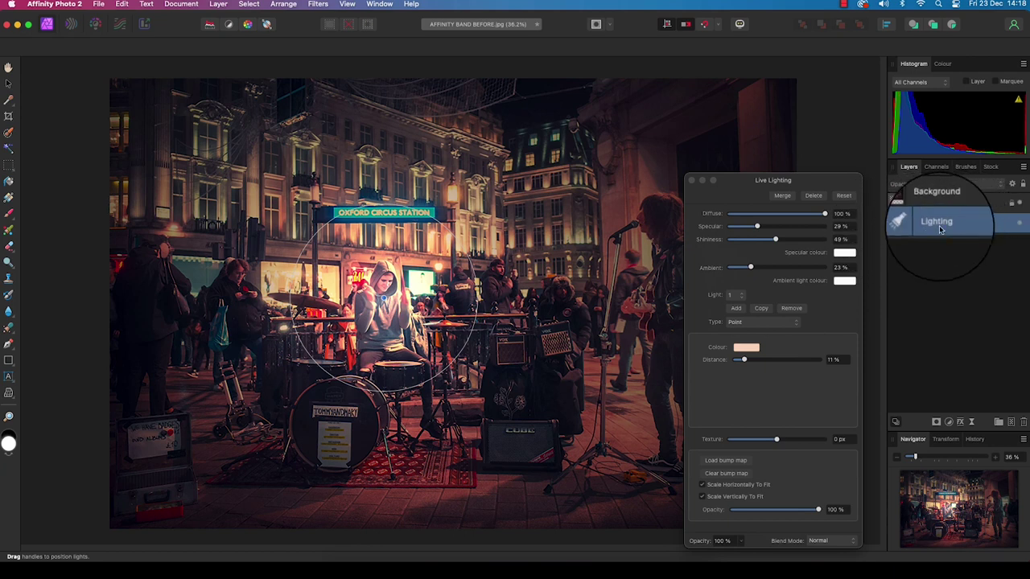
pyautogui.click(1019, 225)
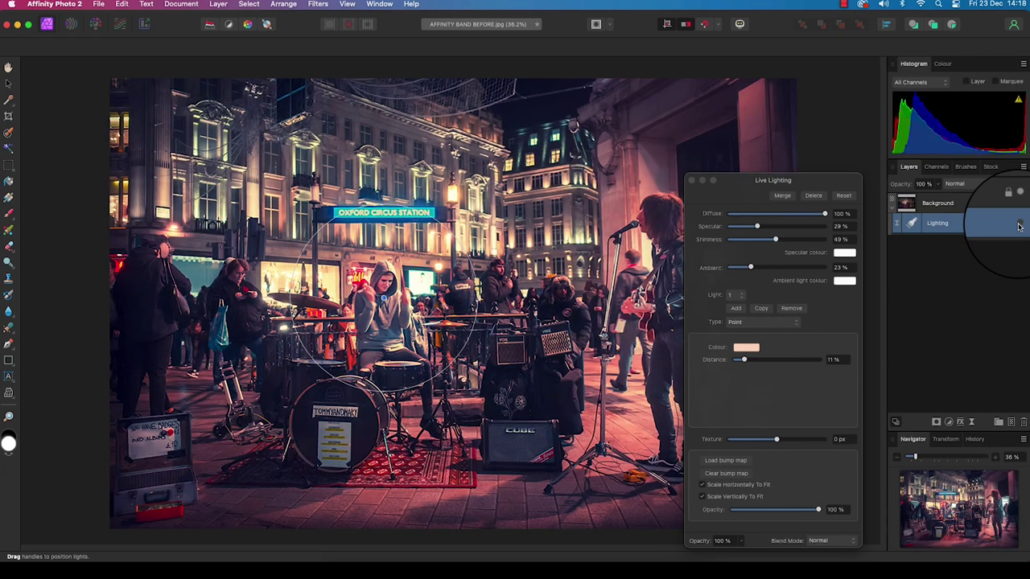
pyautogui.click(1019, 224)
pyautogui.click(1018, 224)
pyautogui.click(1019, 225)
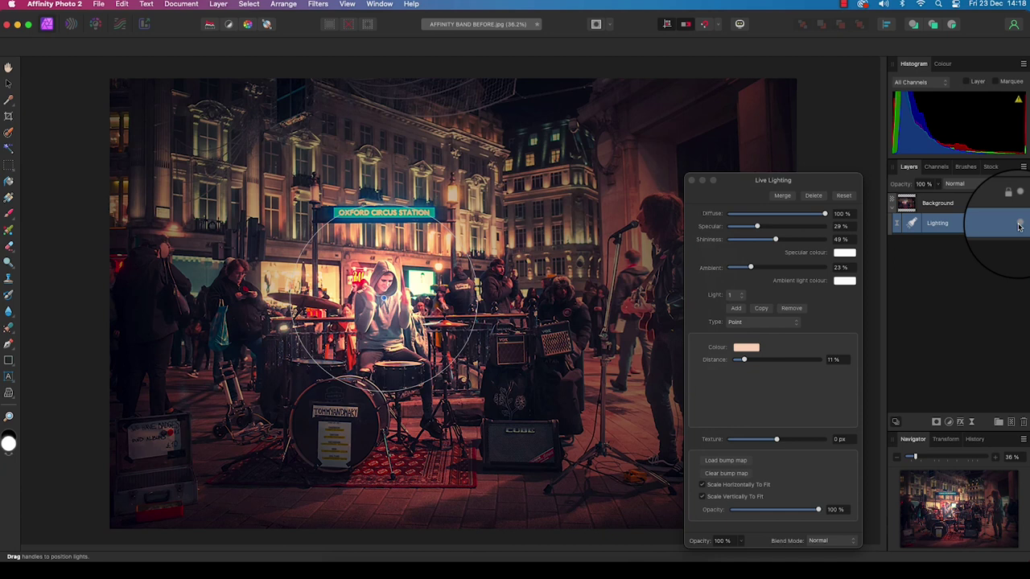
pyautogui.click(1019, 225)
pyautogui.click(1019, 225)
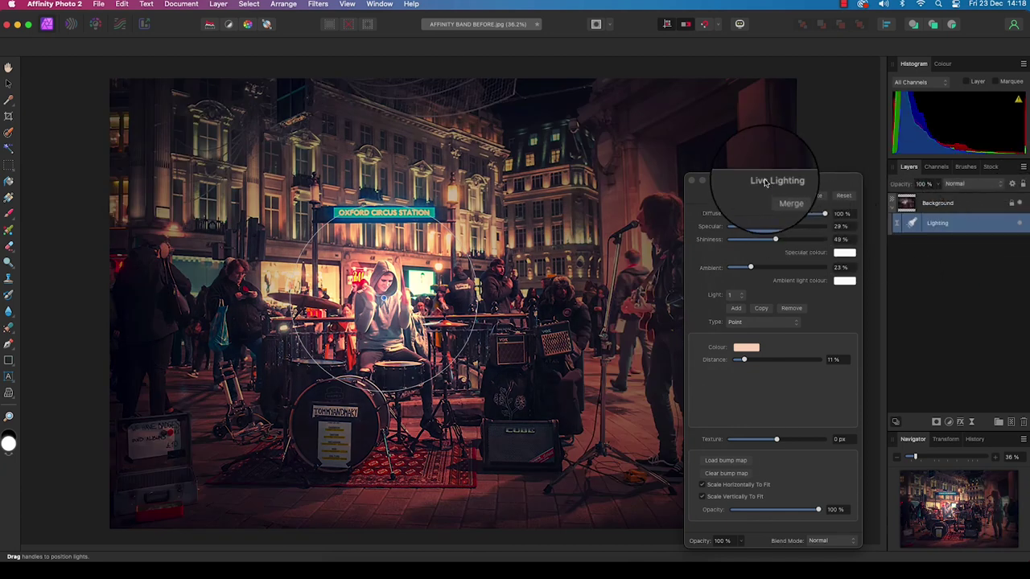
pyautogui.moveTo(764, 182); pyautogui.dragTo(837, 184)
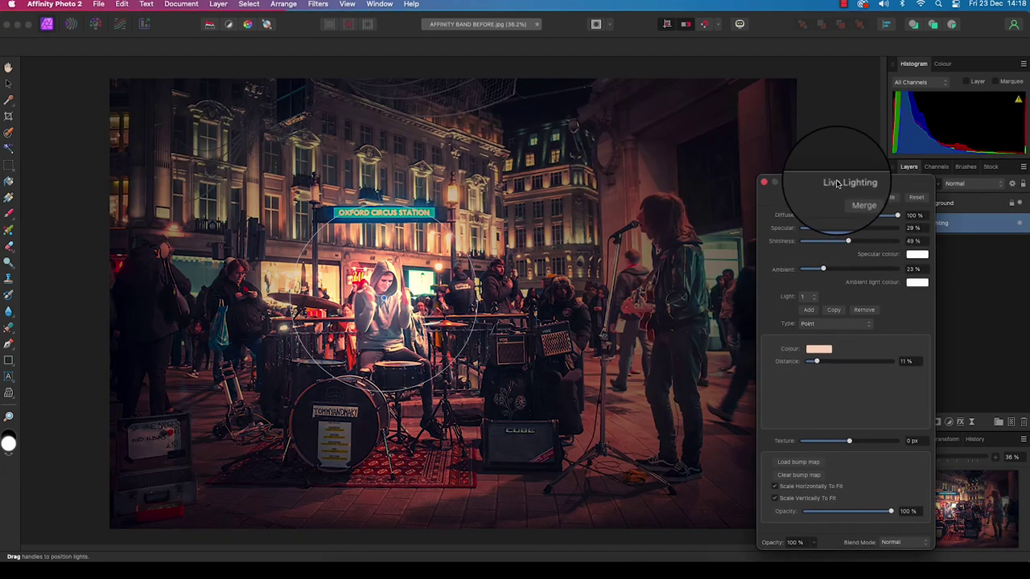
# Add a second light as a spotlight on the guitarist, with its source raised above the singer
pyautogui.click(808, 311)
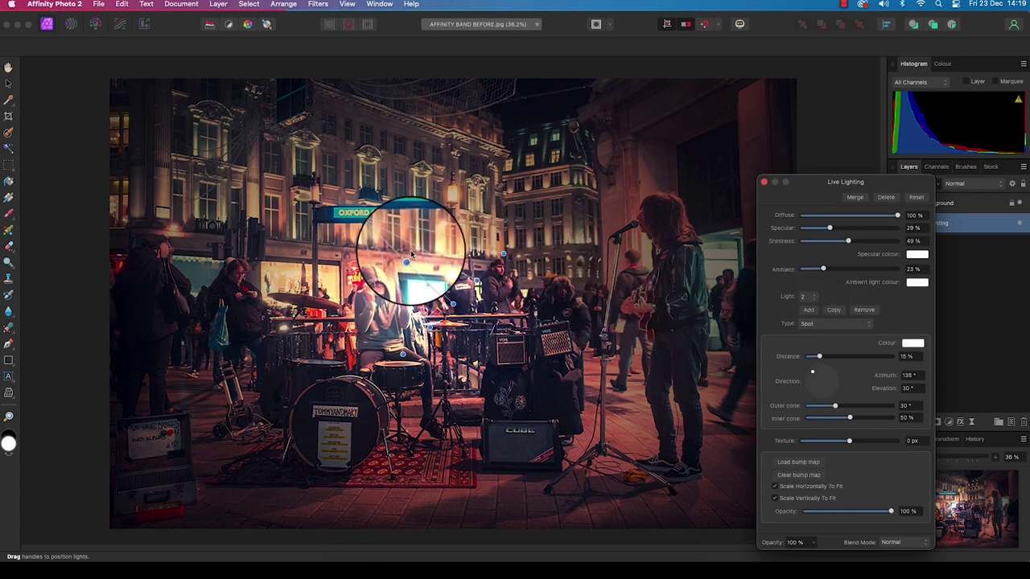
pyautogui.moveTo(417, 268); pyautogui.dragTo(665, 235)
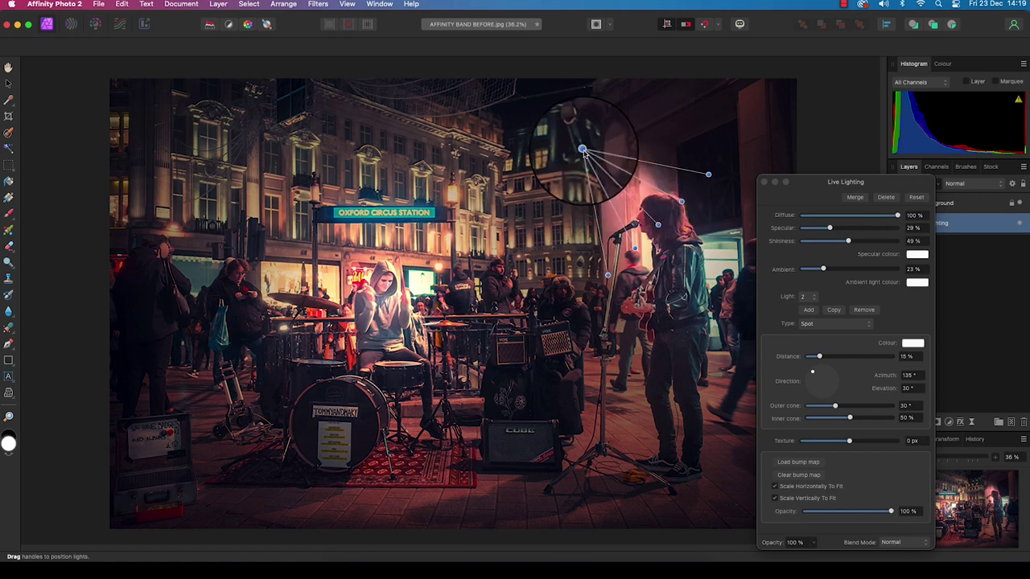
pyautogui.moveTo(583, 150); pyautogui.dragTo(669, 110)
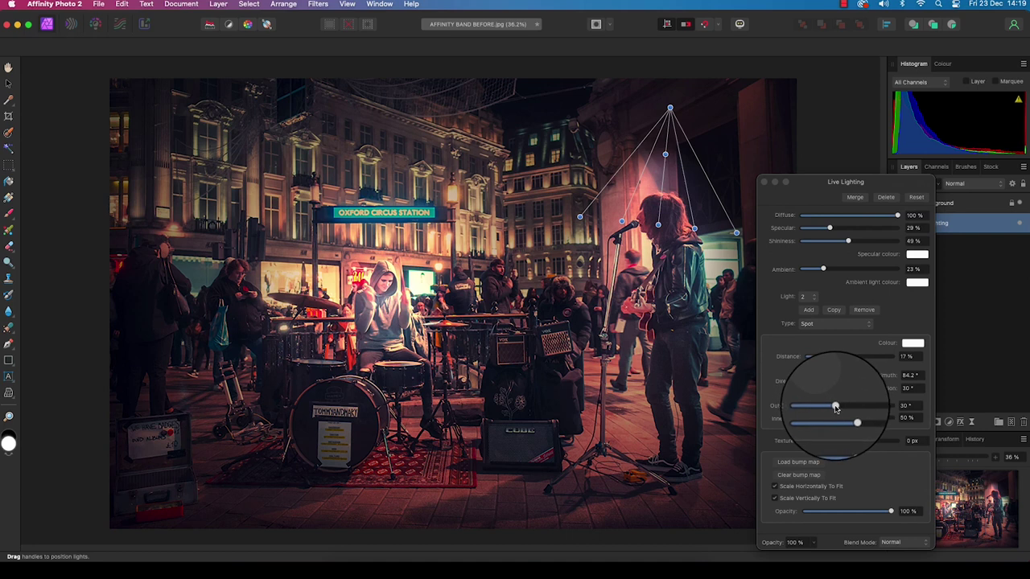
# Widen the spotlight's outer cone, nudge its source slightly right, and close the lighting settings
pyautogui.moveTo(835, 409); pyautogui.dragTo(850, 338)
pyautogui.click(669, 107)
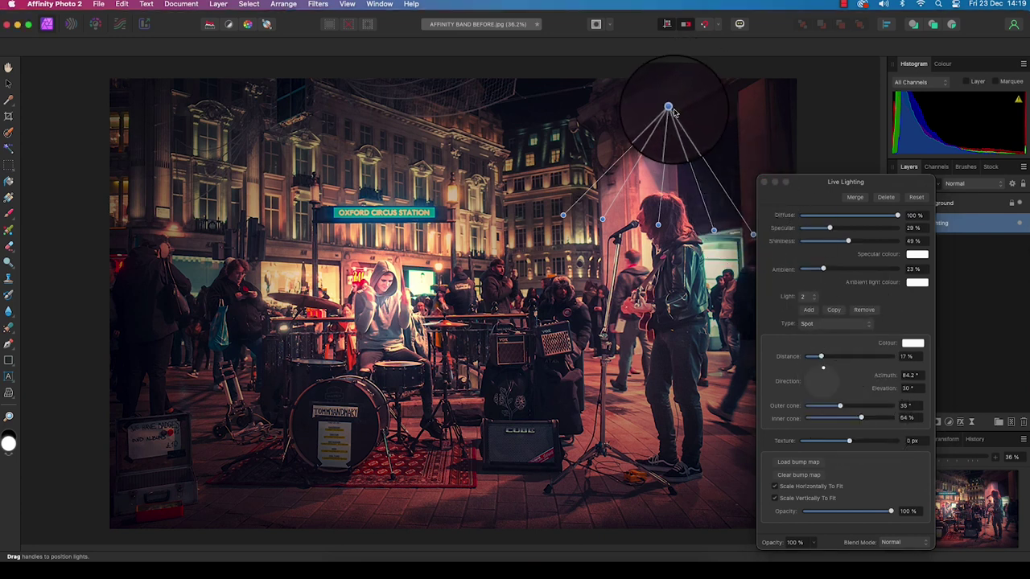
pyautogui.moveTo(673, 111); pyautogui.dragTo(676, 112)
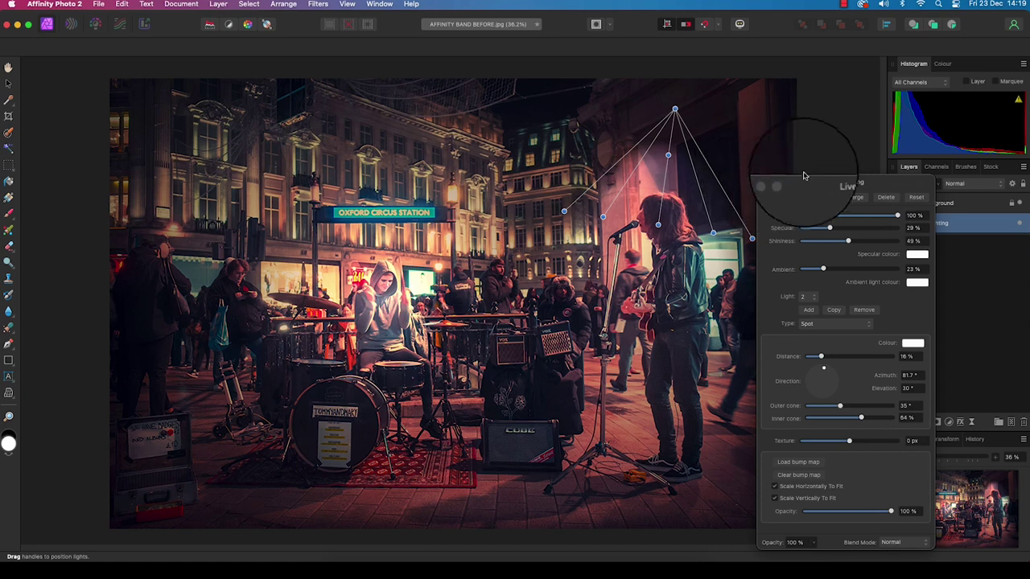
pyautogui.click(764, 182)
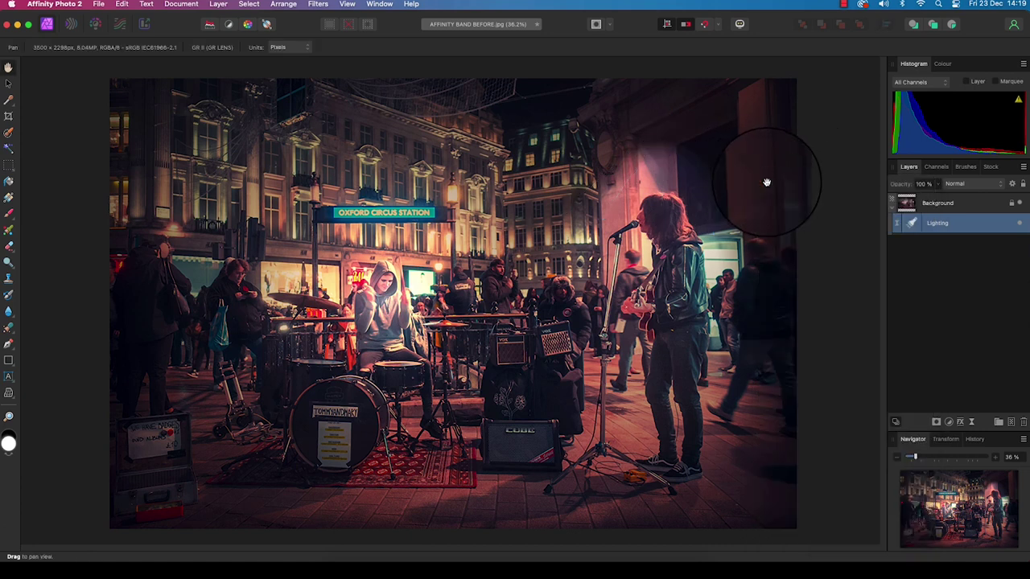
pyautogui.click(1019, 224)
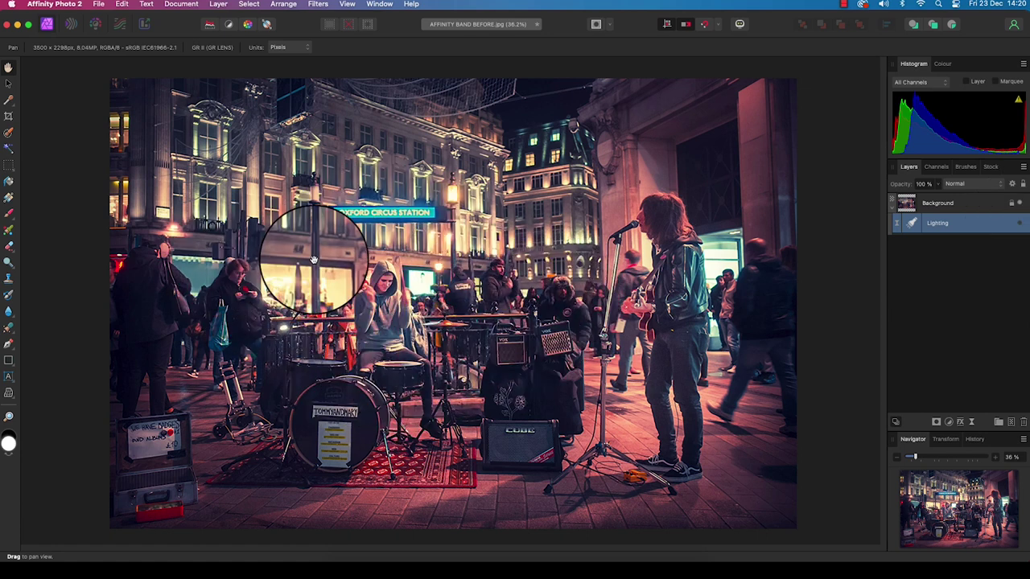
pyautogui.click(1020, 226)
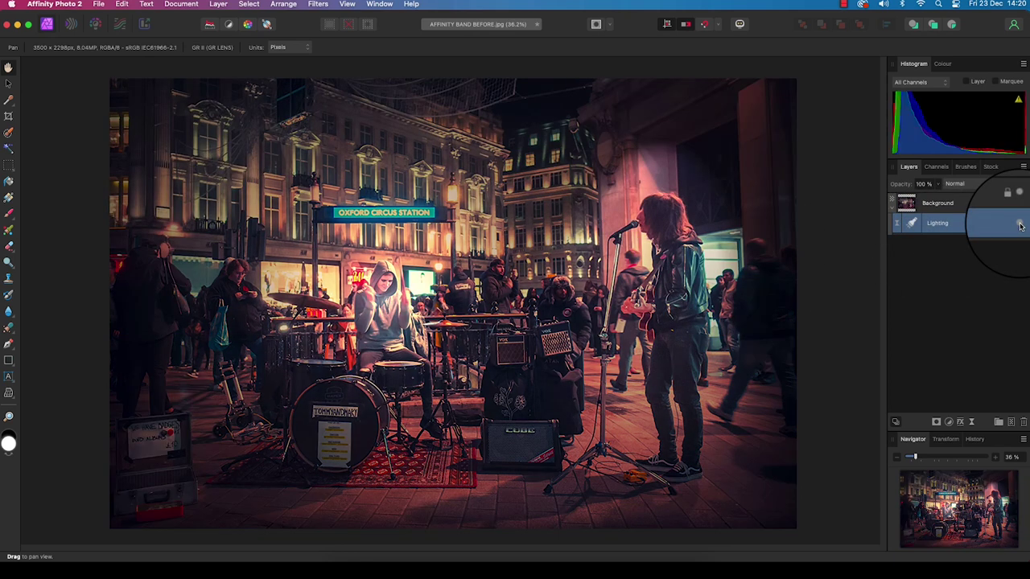
pyautogui.doubleClick(912, 225)
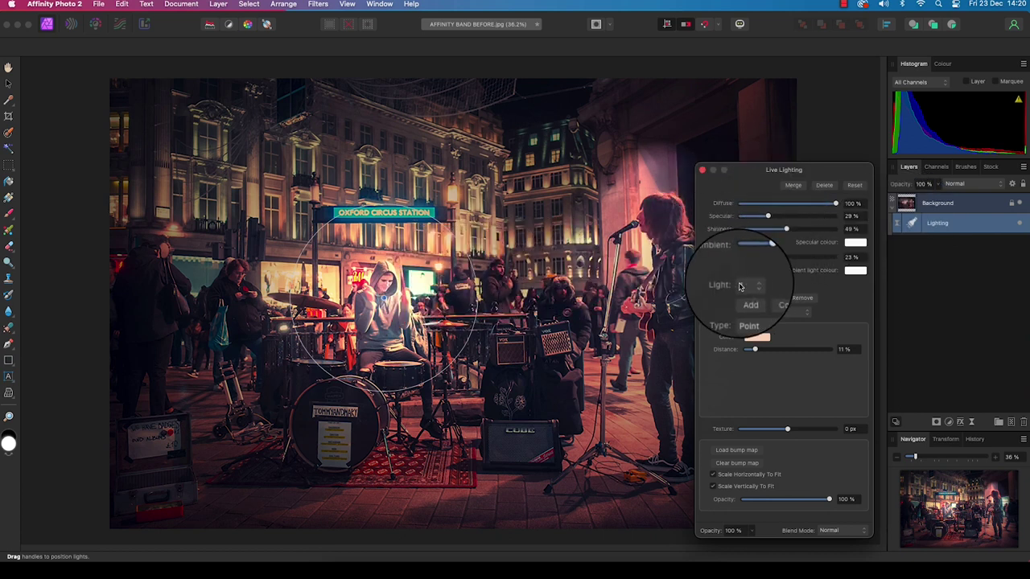
pyautogui.click(740, 288)
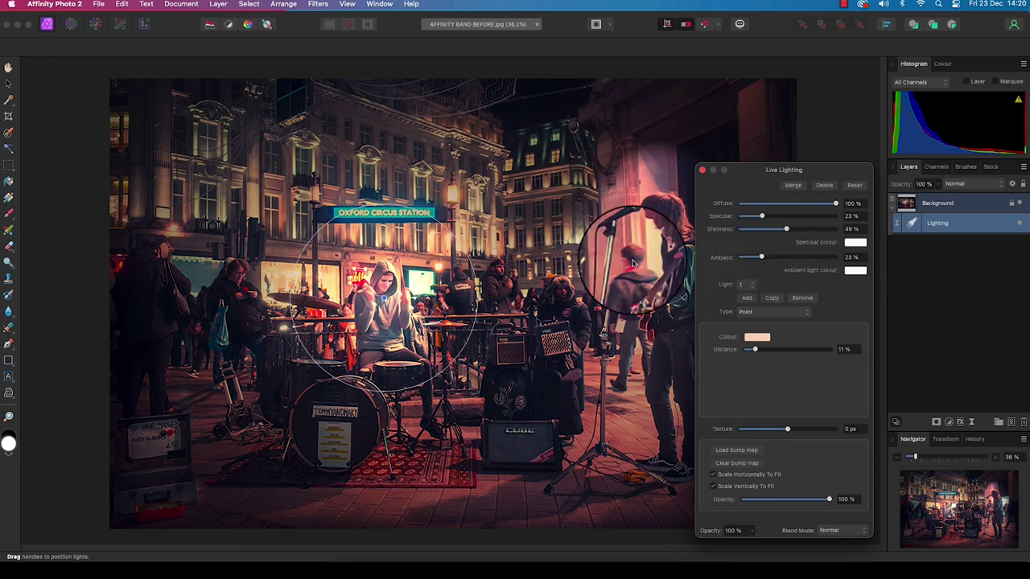
pyautogui.click(703, 171)
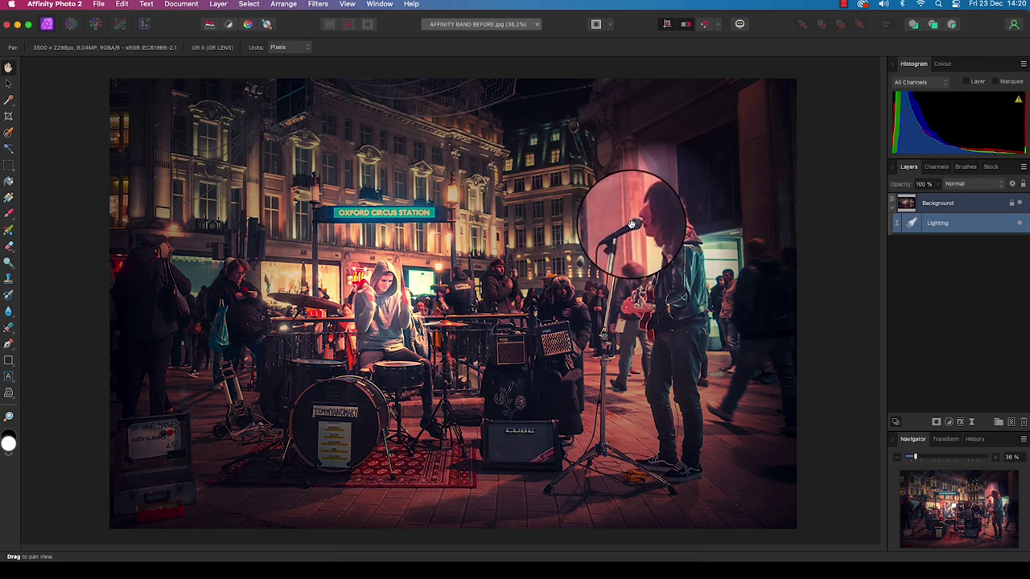
# Open the Export dialog from the File menu and switch the output format away from JPEG
pyautogui.click(98, 6)
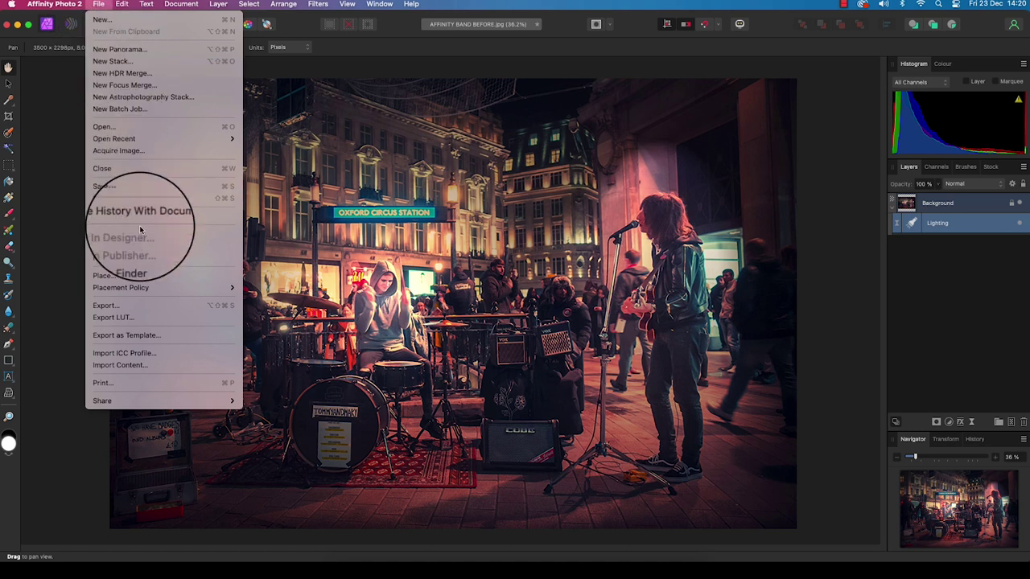
pyautogui.click(138, 308)
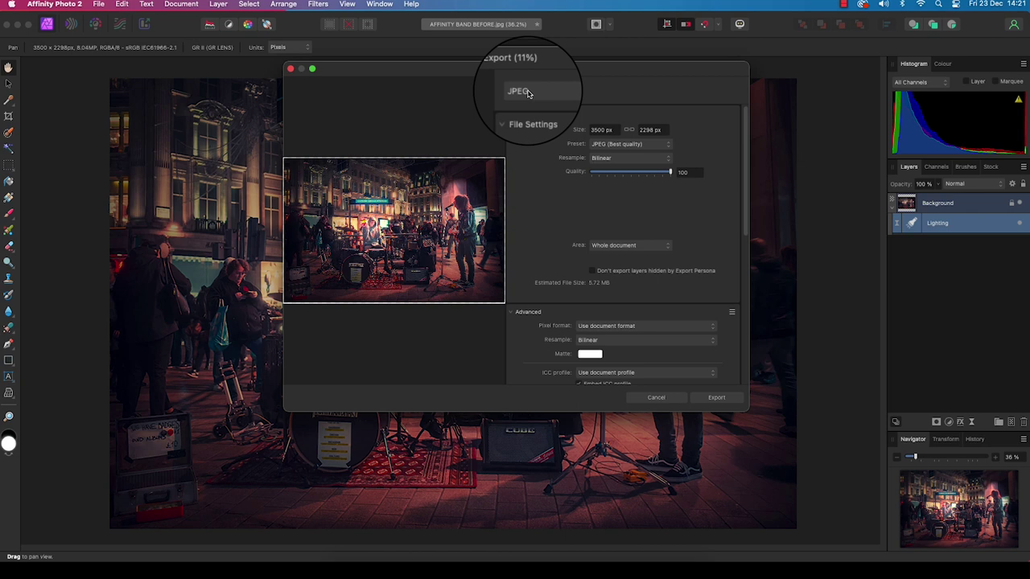
pyautogui.click(528, 94)
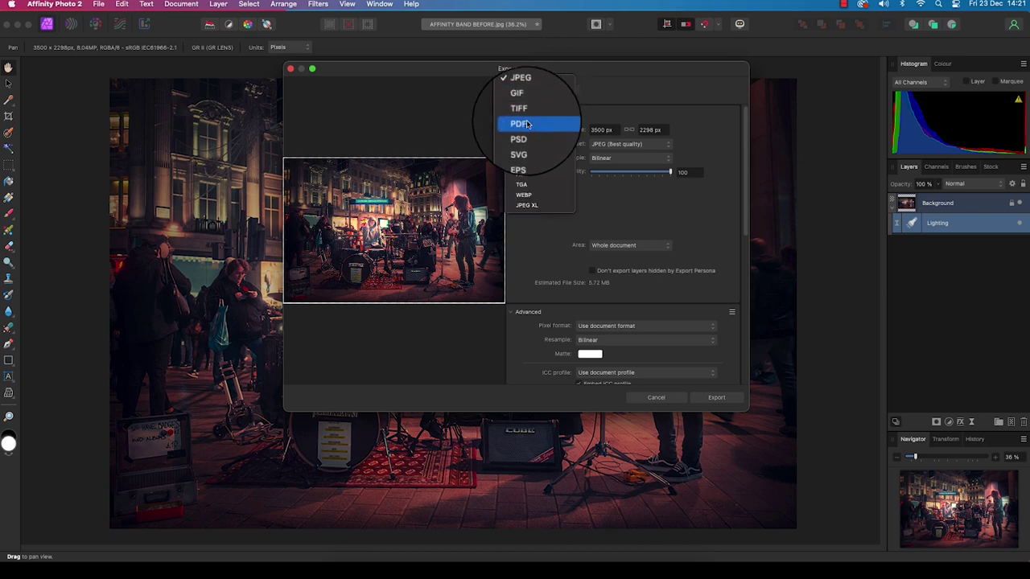
pyautogui.click(519, 108)
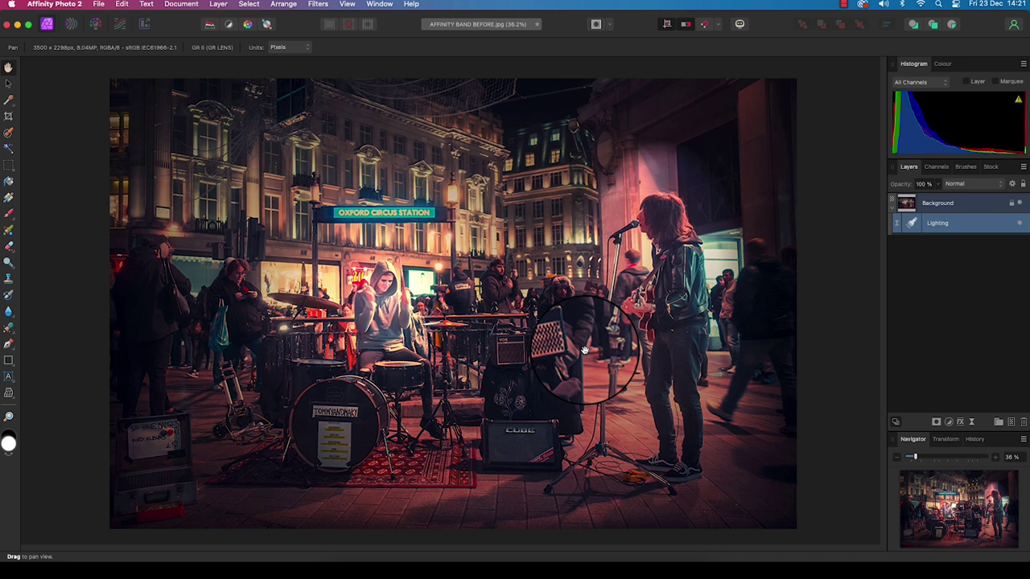